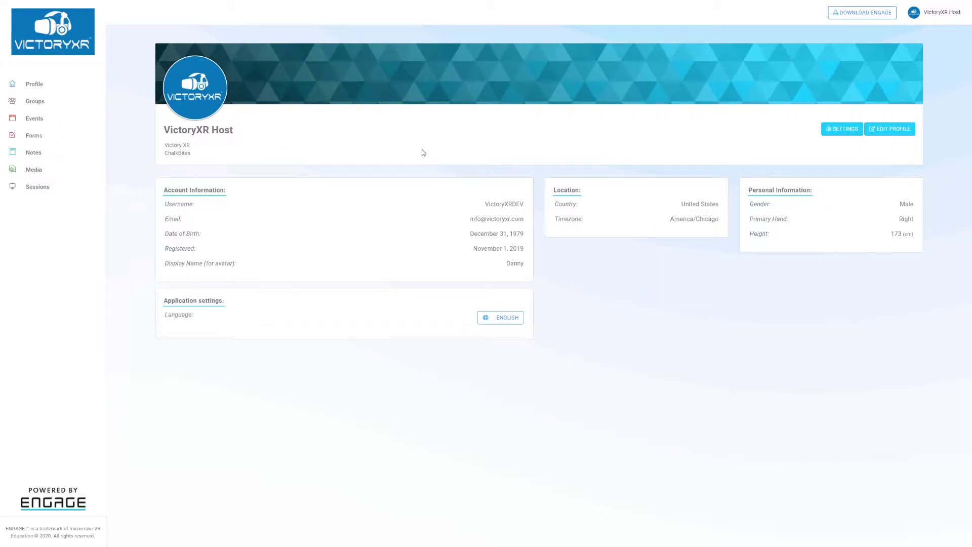
- Create a new event and title it "VictoryXR Academy - Cooooooool Tiiiiiimes"
left_click(36, 119)
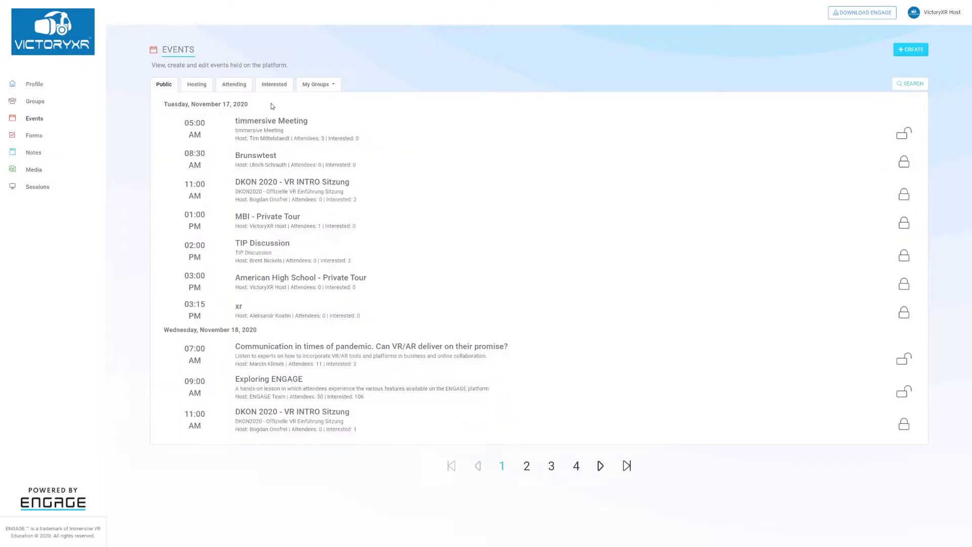
left_click(905, 52)
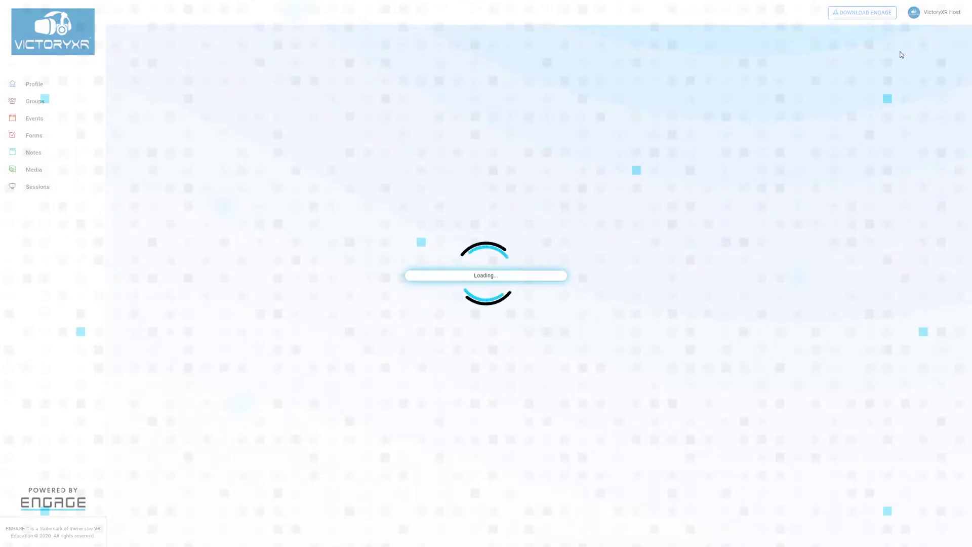
left_click(234, 100)
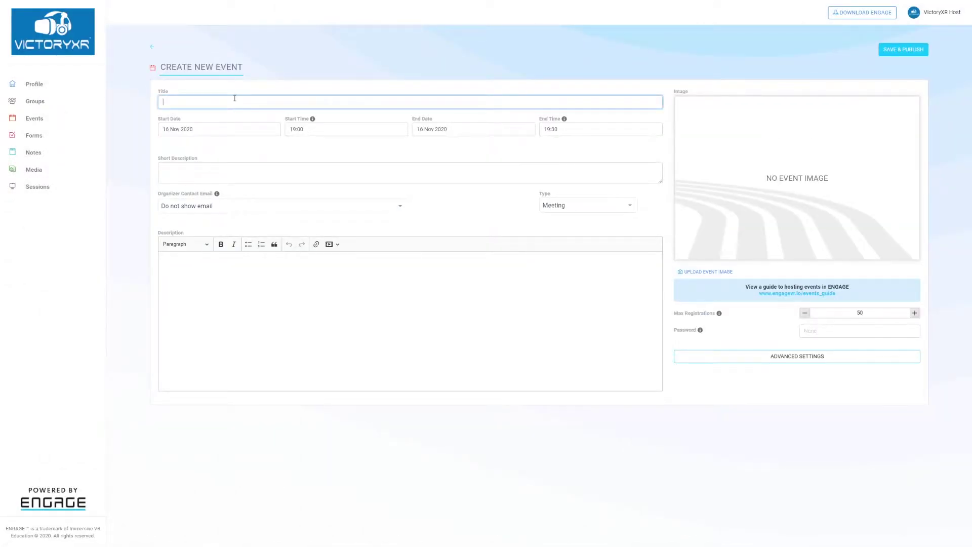
left_click(212, 113)
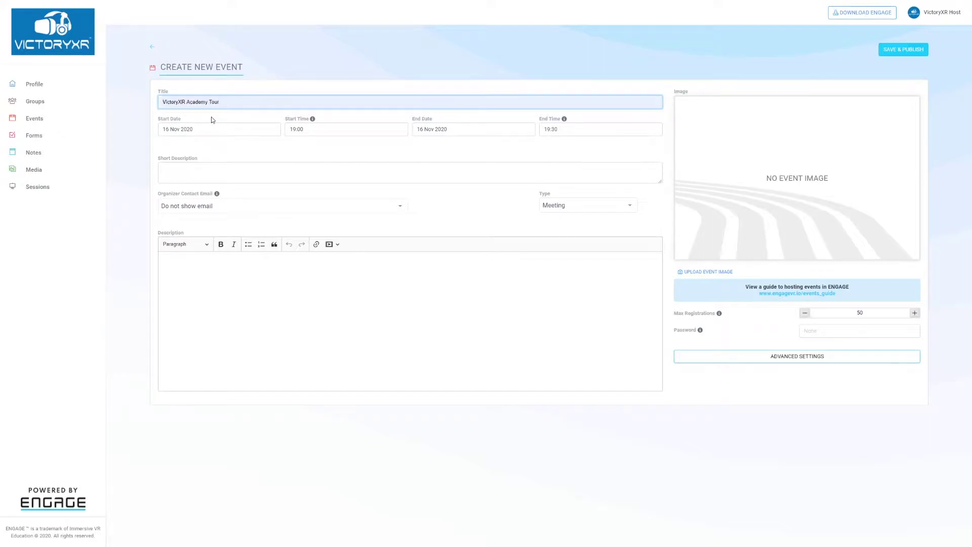
type("\\")
key("BackSpace")
key("BackSpace")
key("BackSpace")
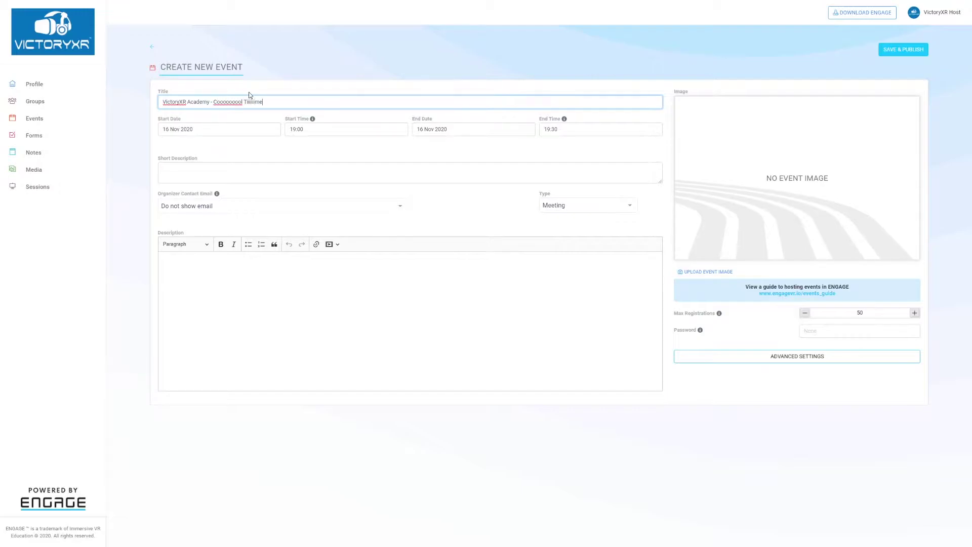
left_click(256, 91)
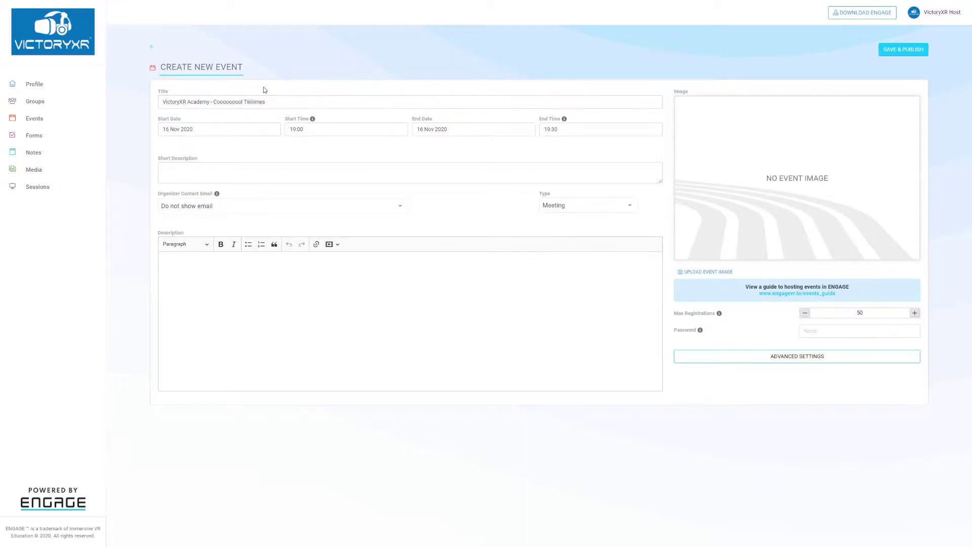
- Set the event's start date to 20 Nov 2020 and its start time to 13:00
left_click(229, 131)
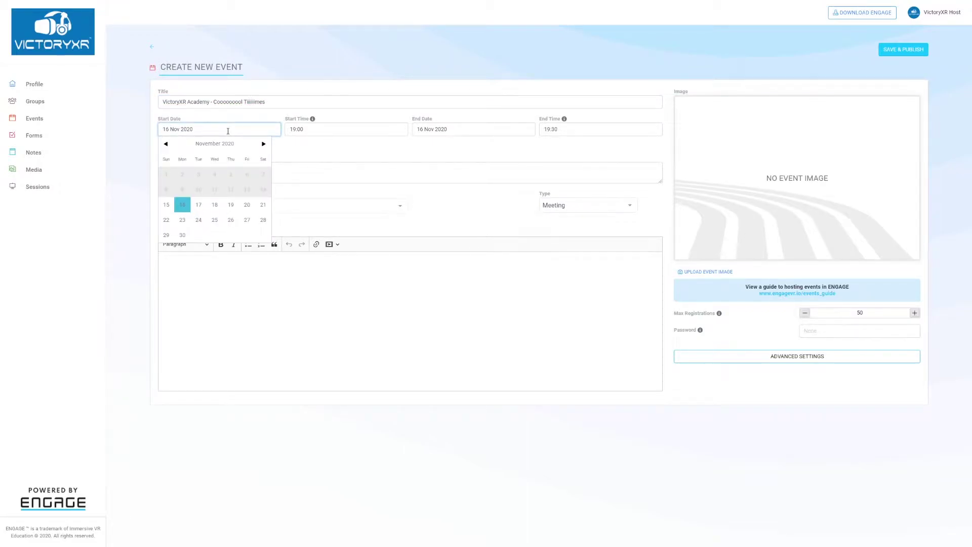
left_click(246, 204)
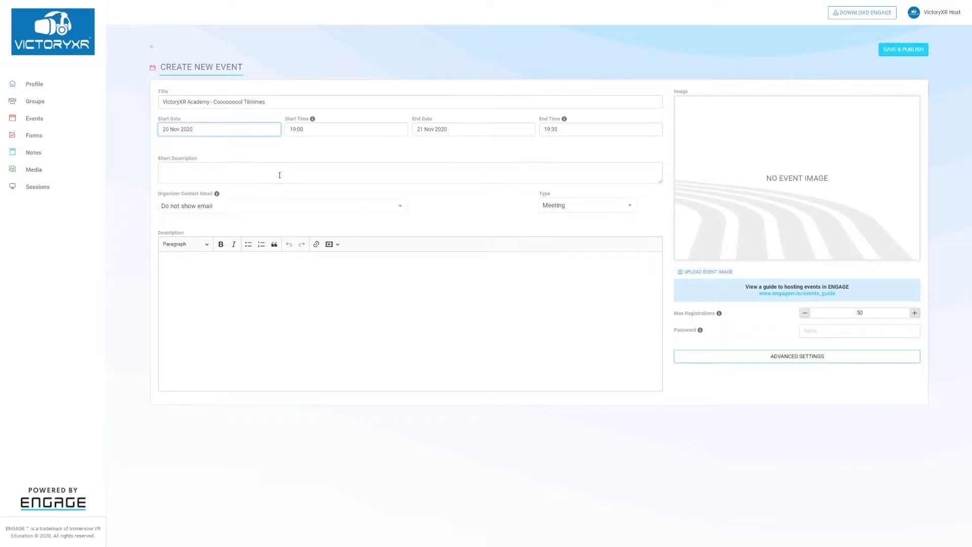
left_click(315, 131)
scroll(315, 155, "down", 3)
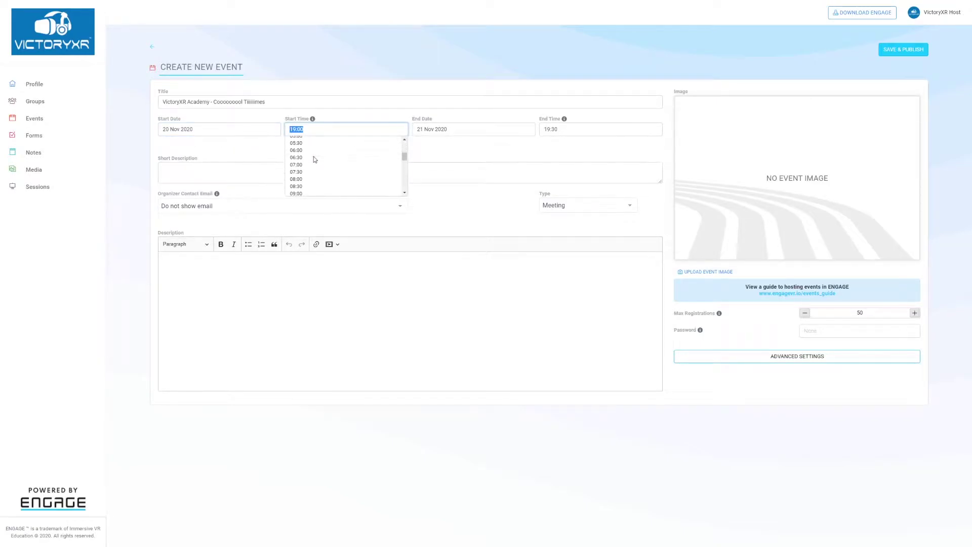
scroll(312, 160, "down", 2)
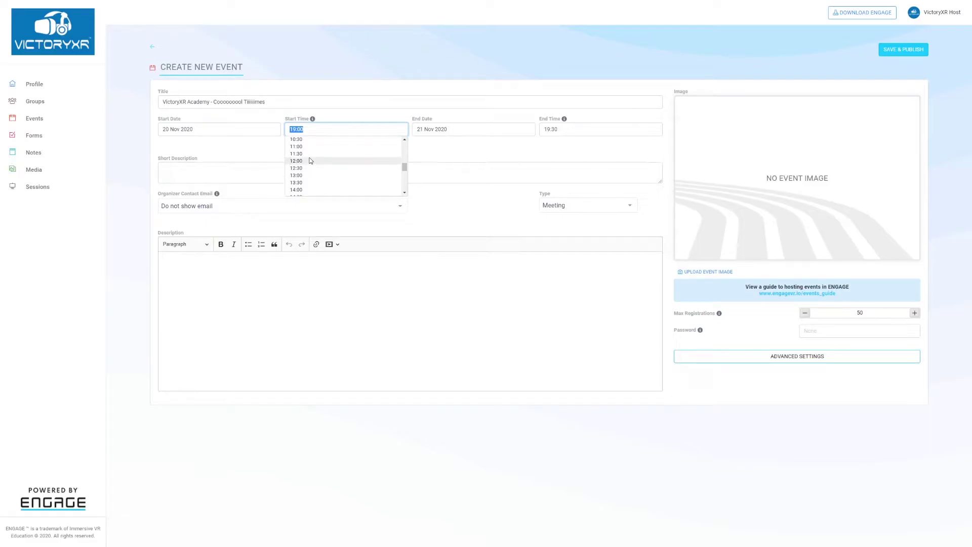
left_click(306, 175)
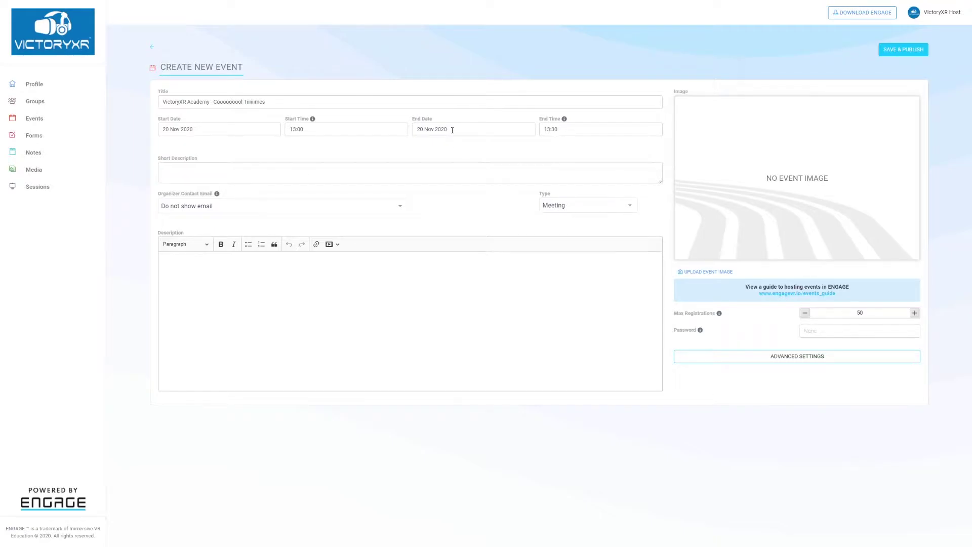
- Set the event's end time to 14:00
left_click(570, 128)
scroll(564, 165, "down", 5)
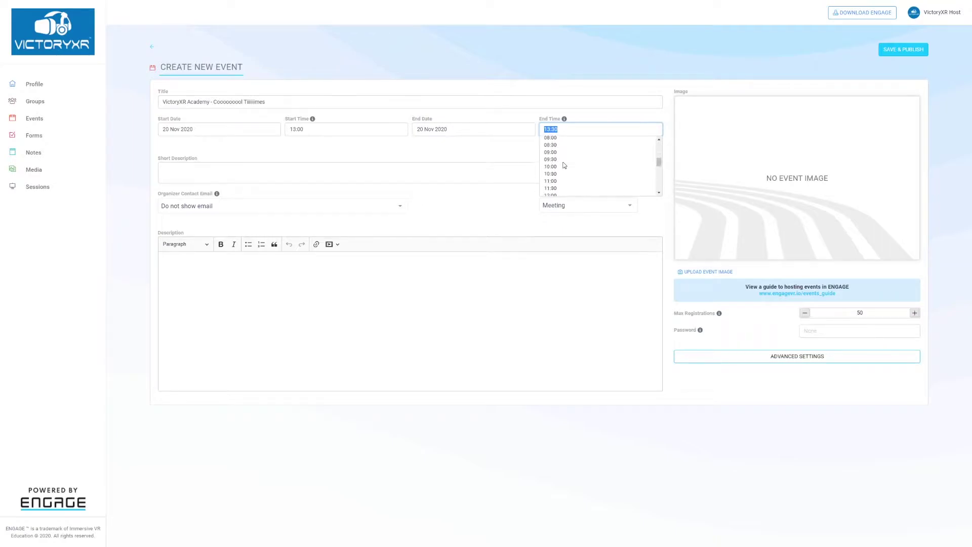
key("Down")
key("Return")
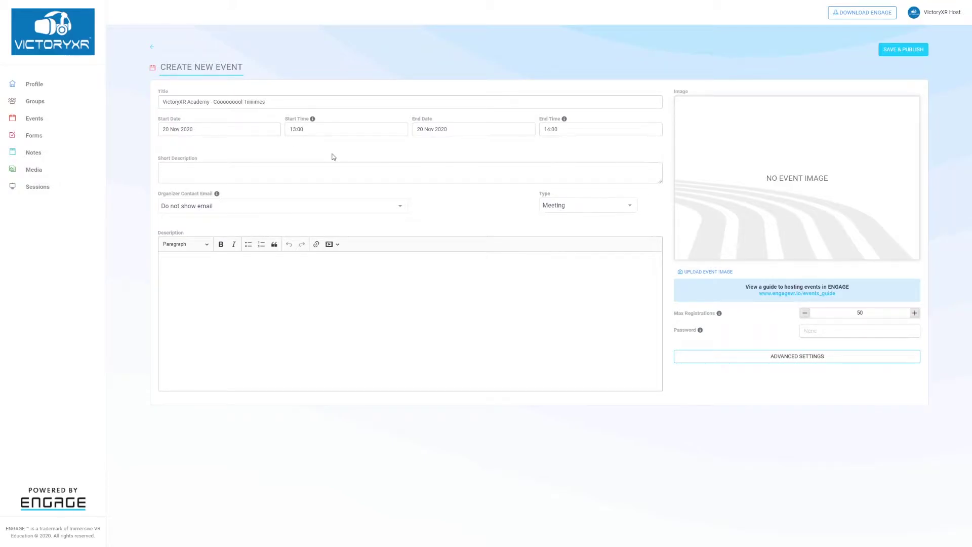
left_click(221, 176)
left_click(252, 299)
left_click(246, 208)
left_click(448, 201)
- Try the available event types and set the type to Class
left_click(599, 210)
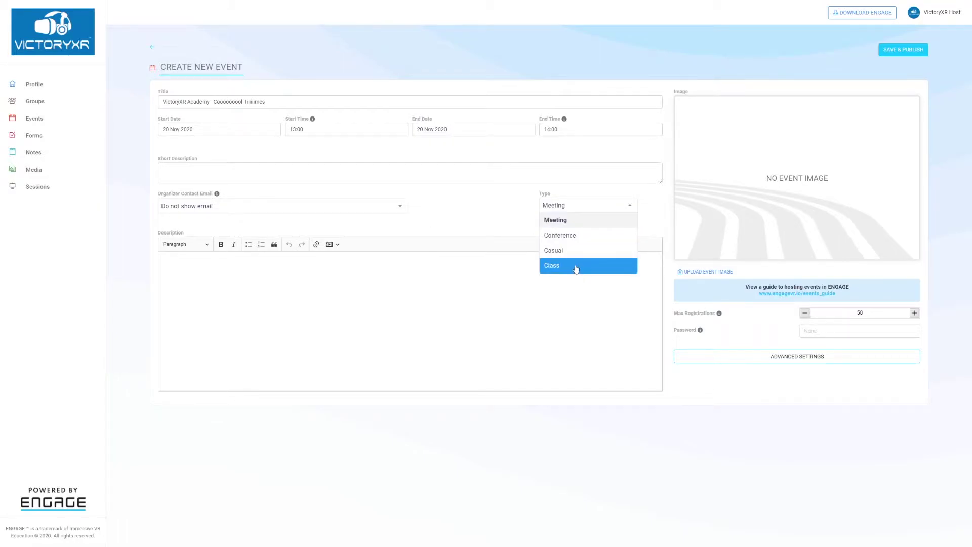
left_click(575, 269)
left_click(567, 208)
left_click(566, 215)
left_click(566, 211)
left_click(570, 234)
left_click(569, 208)
left_click(568, 249)
left_click(569, 264)
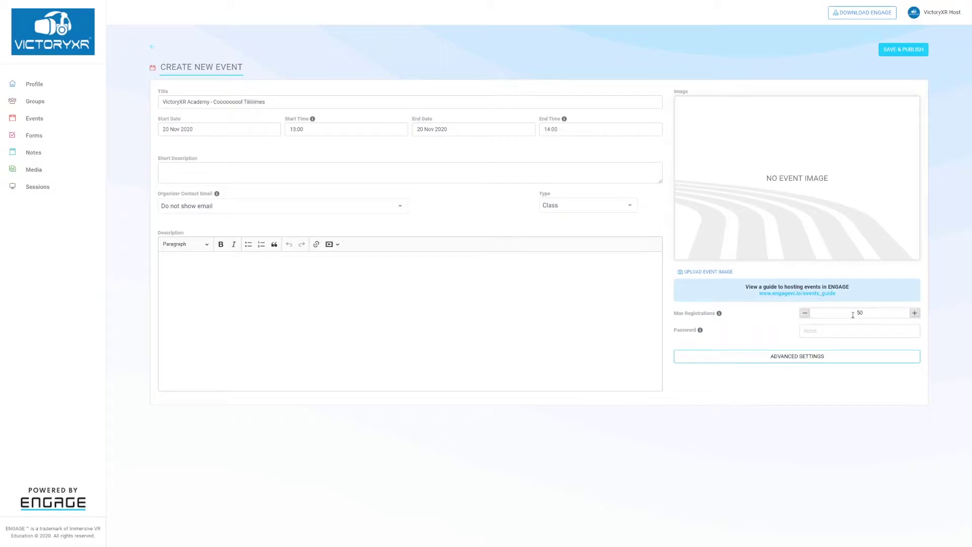
- Open the event's advanced settings and set Visibility & Access to Unlisted
left_click(828, 330)
left_click(755, 330)
left_click(760, 356)
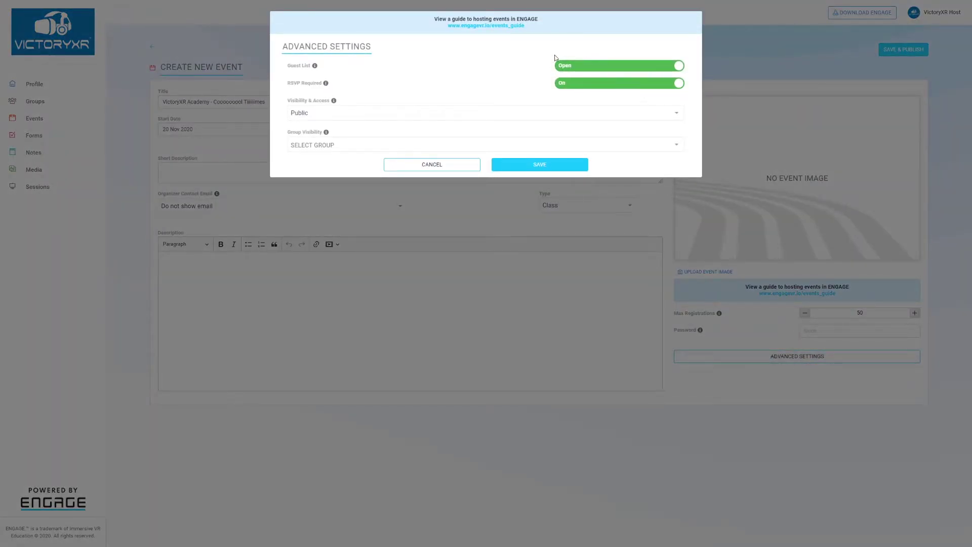
mouse_move(314, 68)
mouse_move(326, 86)
left_click(572, 86)
left_click(381, 114)
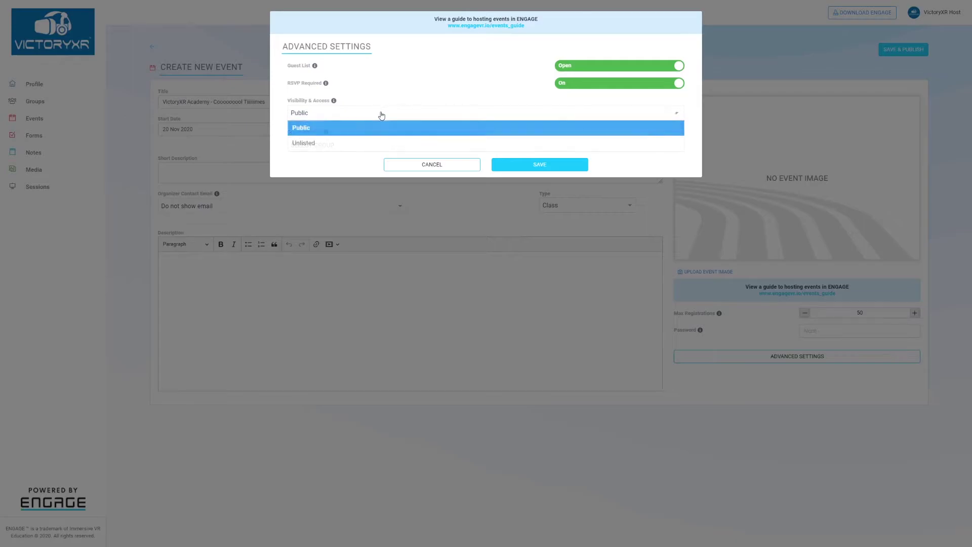
left_click(335, 150)
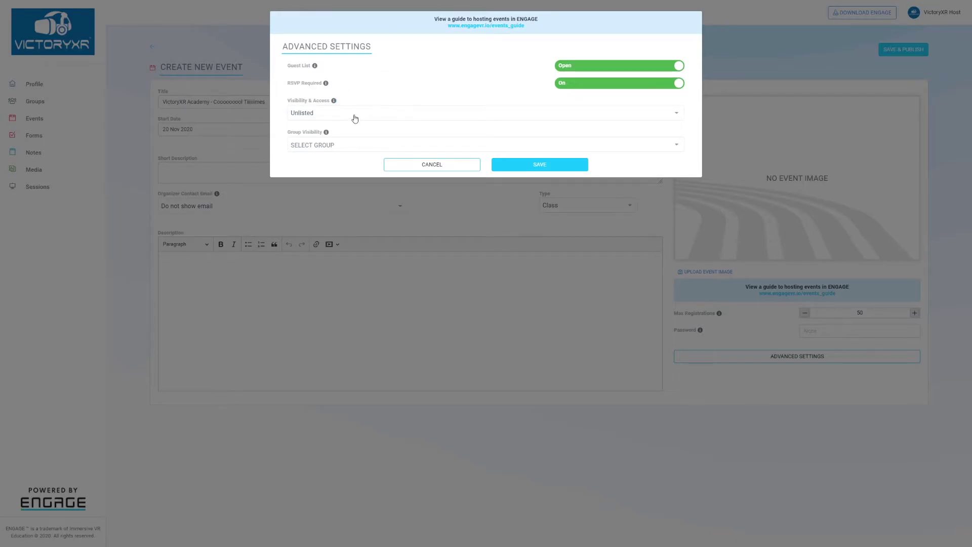
- Try setting the Group Visibility to Victory XR and clear that group selection again
left_click(350, 144)
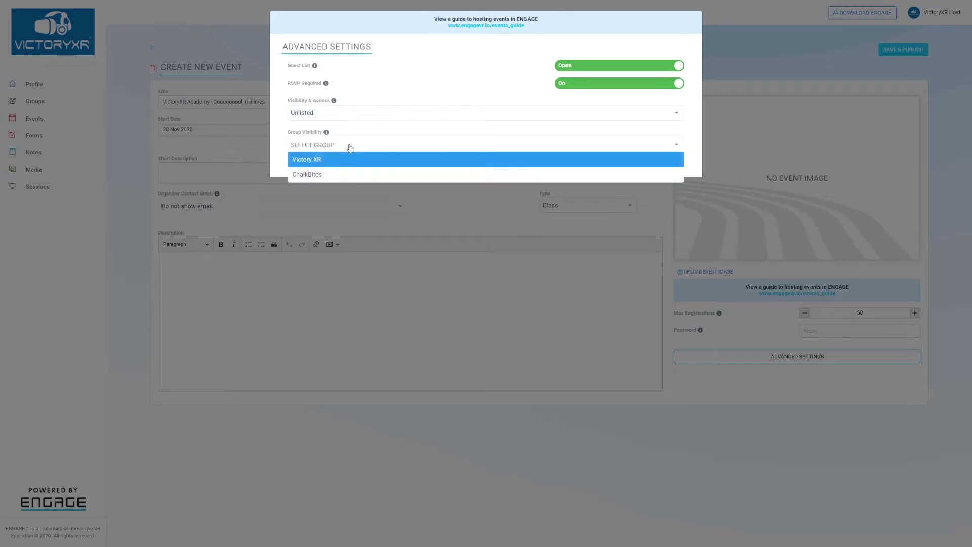
left_click(327, 161)
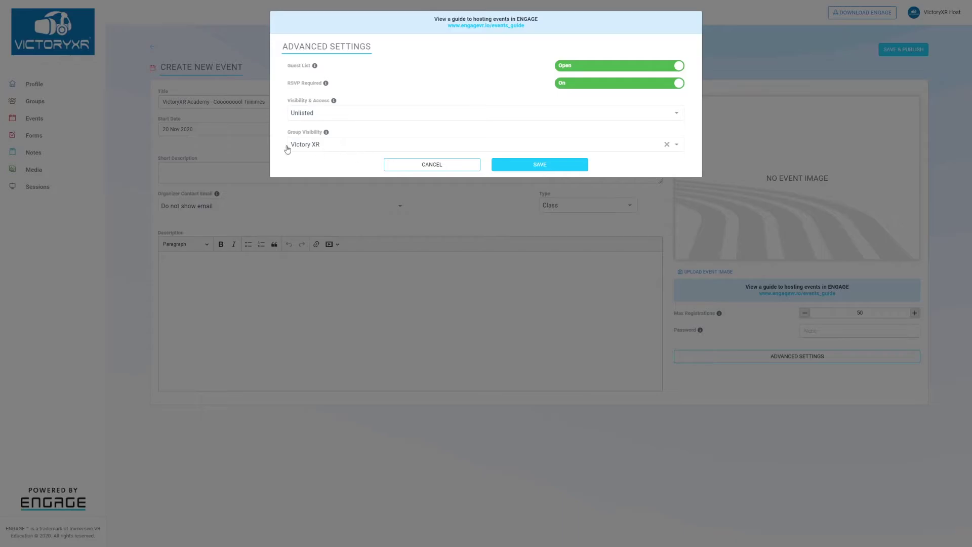
left_click(345, 144)
left_click(325, 147)
left_click(667, 144)
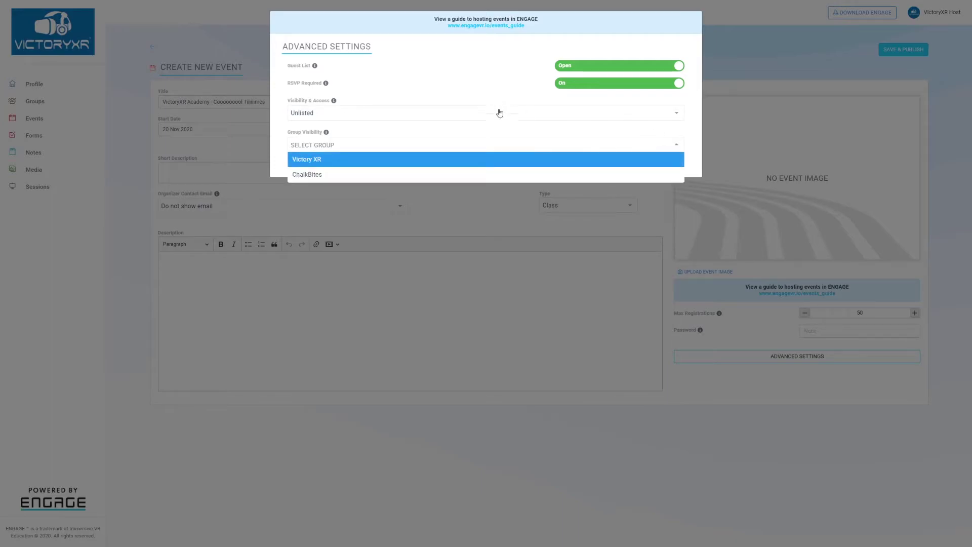
left_click(481, 127)
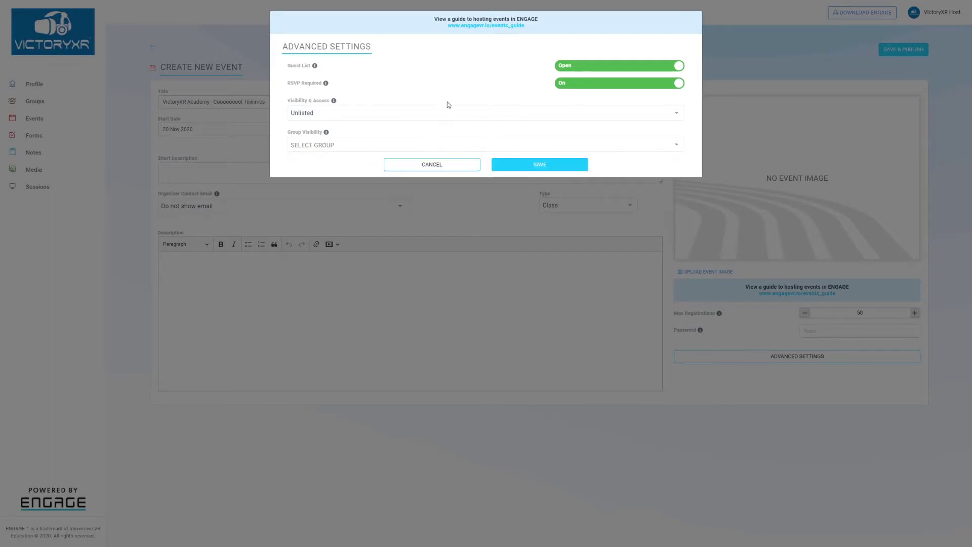
- Turn off RSVP Required and save the advanced settings
left_click(620, 88)
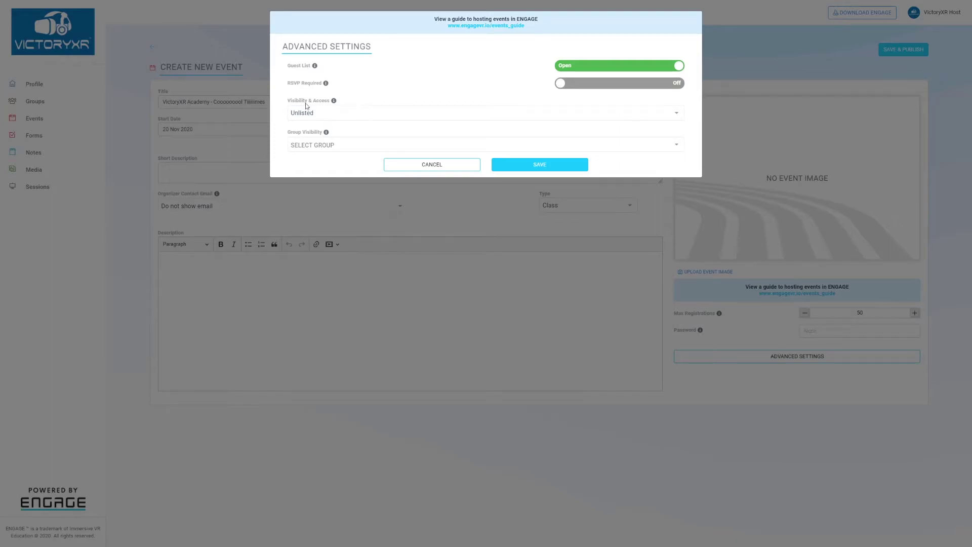
left_click(535, 166)
- Save and publish the event, and copy its share link
left_click(898, 50)
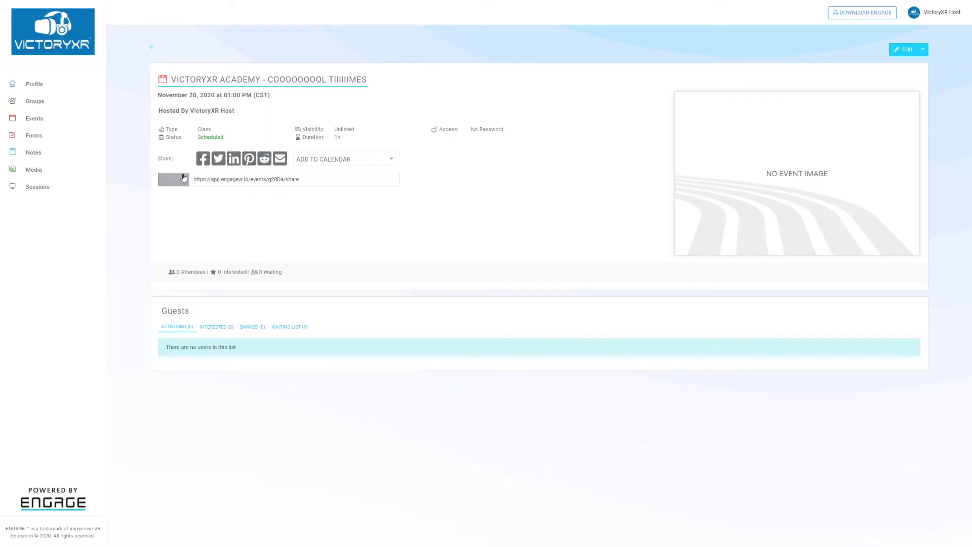
left_click(168, 187)
left_click(924, 51)
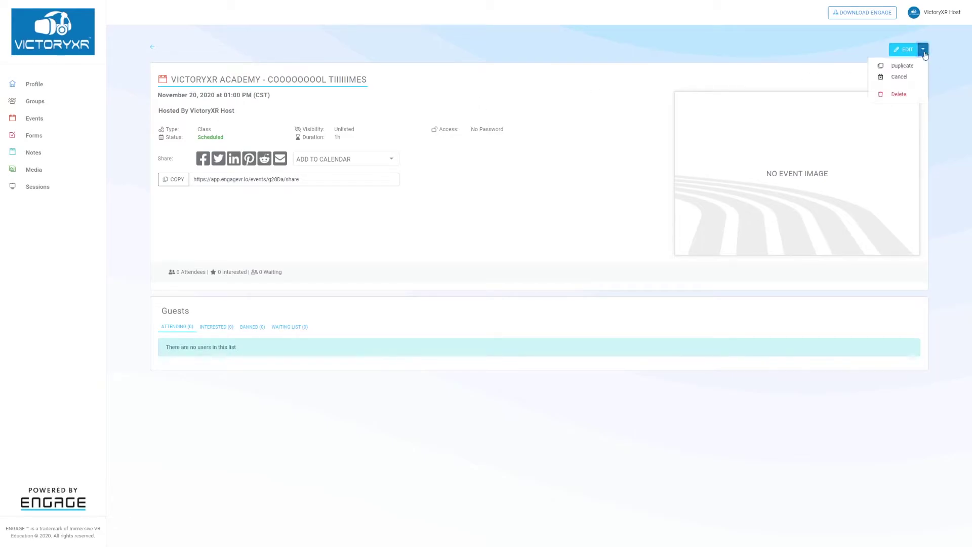
left_click(894, 95)
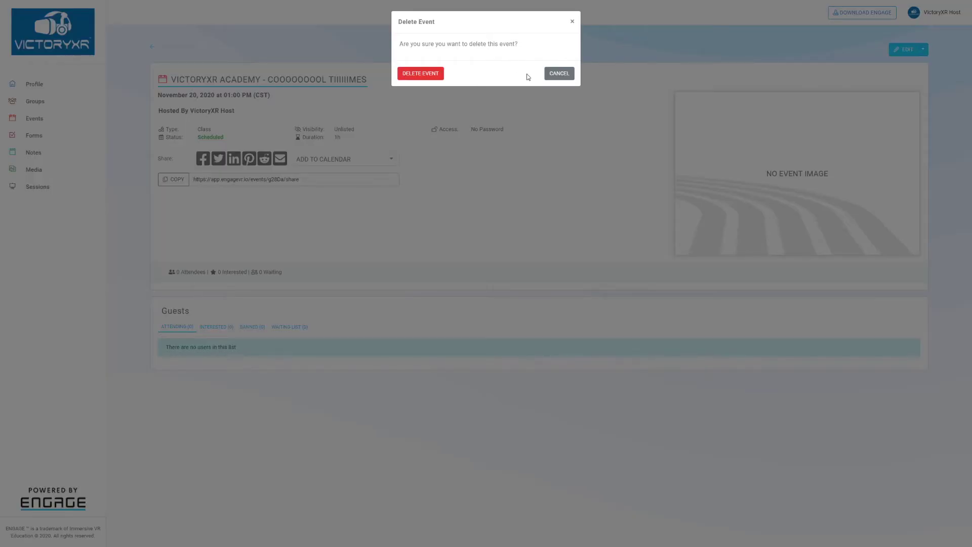
left_click(566, 76)
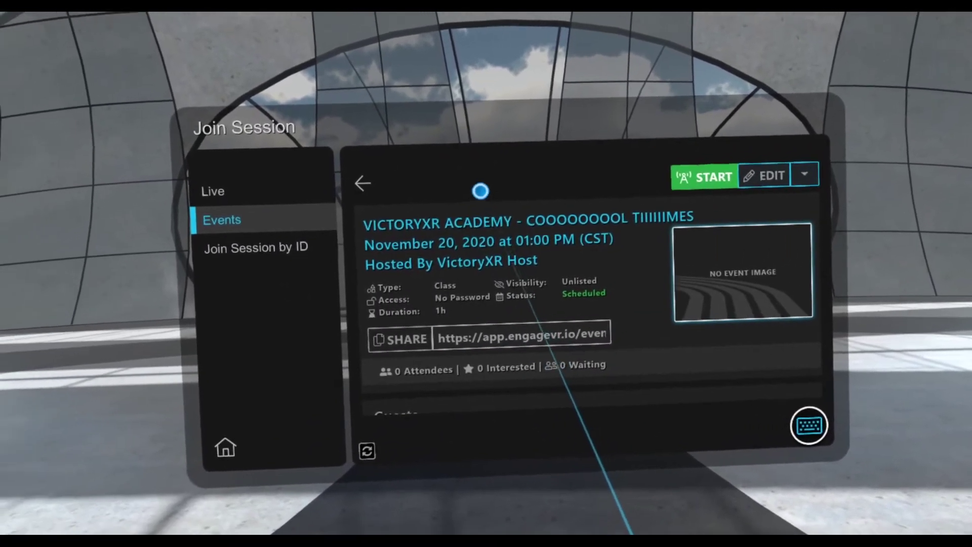
- In the ENGAGE VR app, review the event's details and edit form, and look through the Hosting, Attending and Interested event lists
scroll(535, 274, "down", 2)
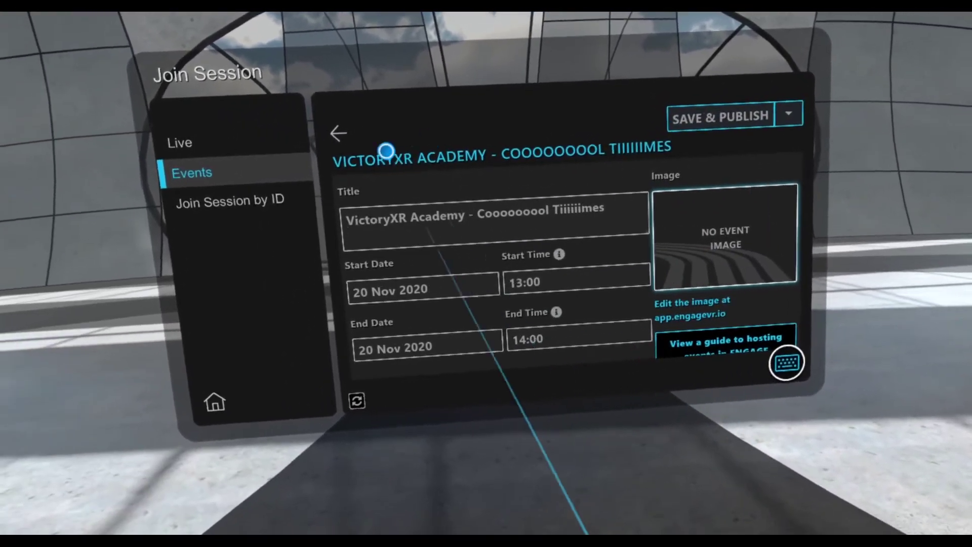
scroll(542, 273, "down", 3)
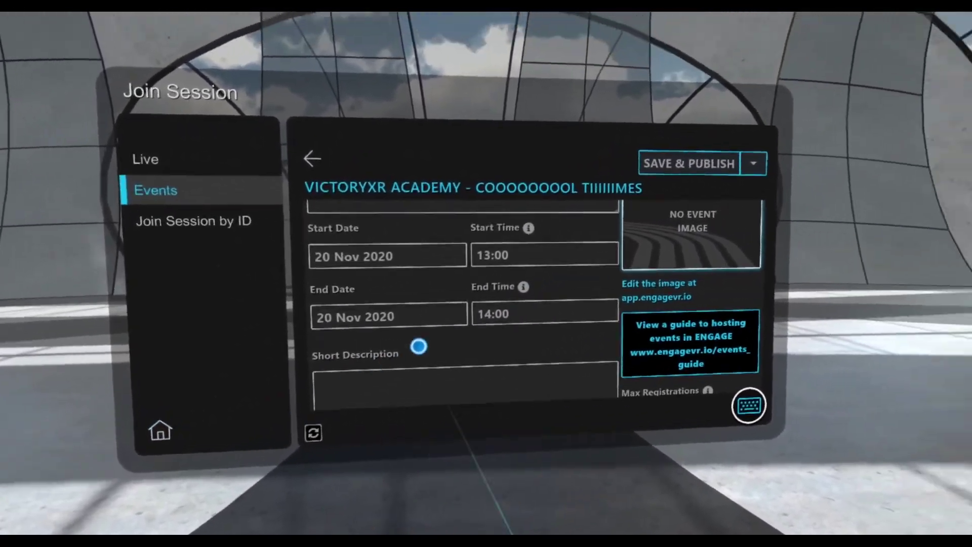
left_click(323, 154)
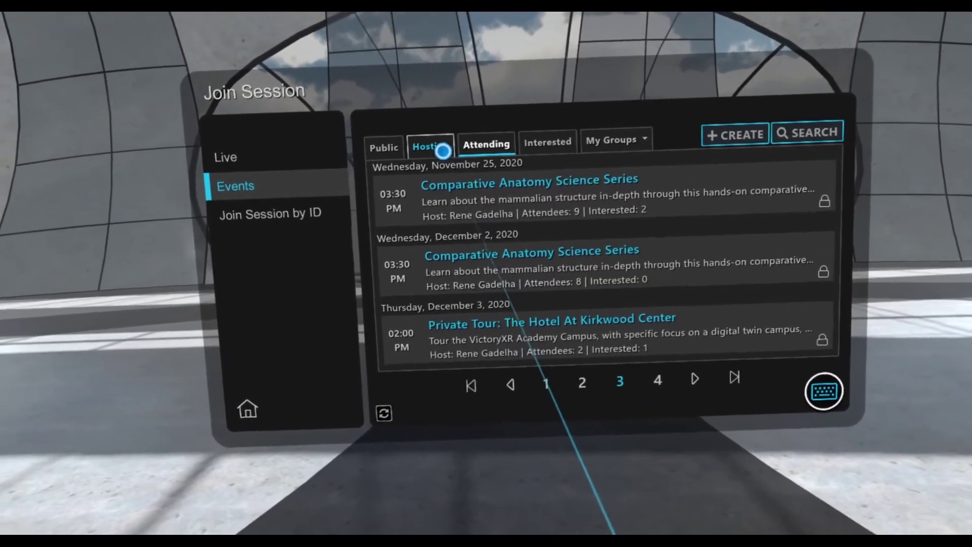
left_click(431, 150)
left_click(481, 159)
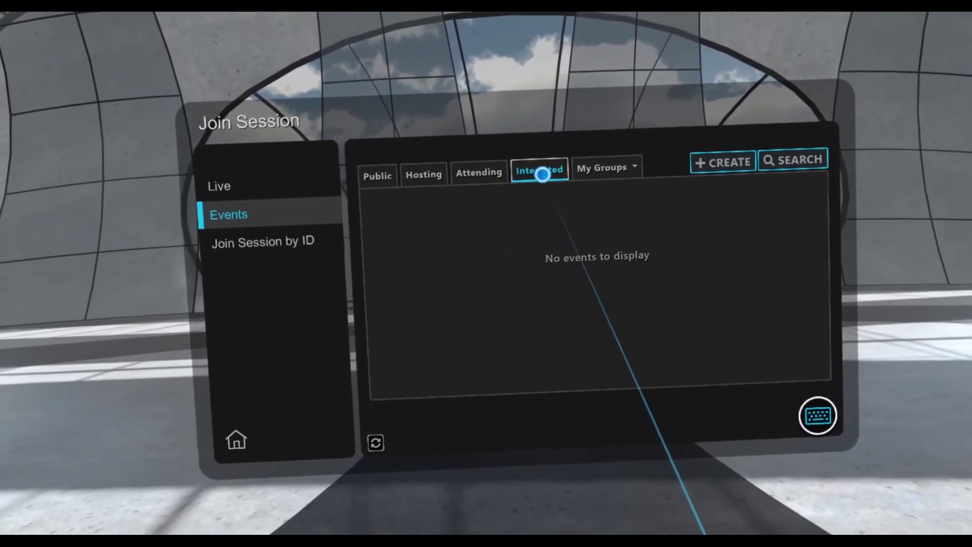